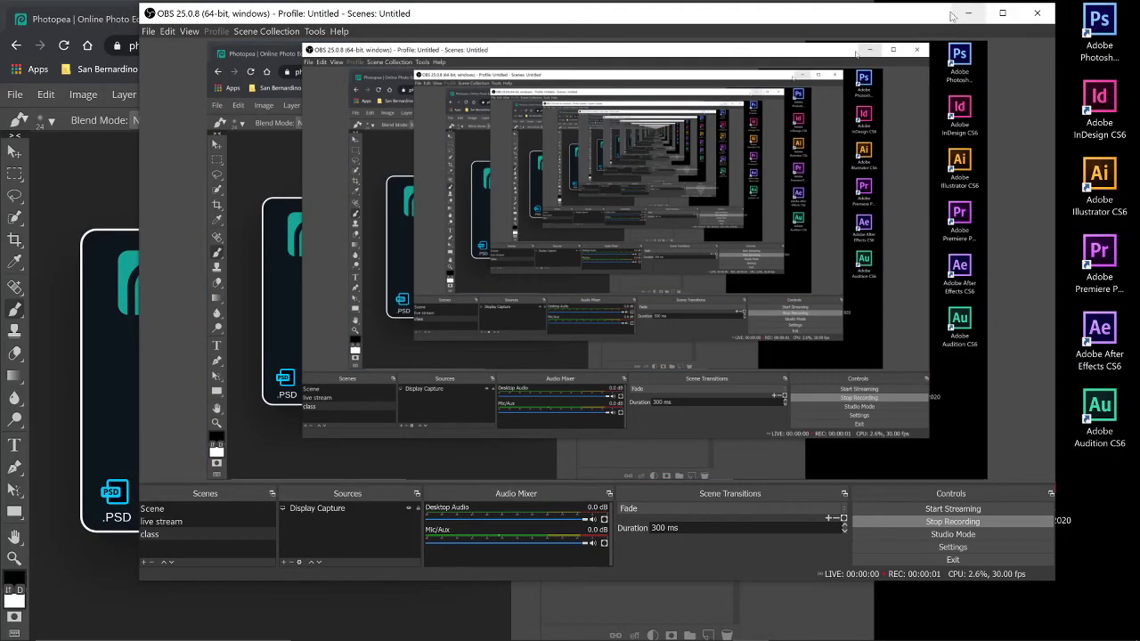
Step: Minimize the OBS recorder and maximize Chrome so Photopea fills the screen
{"action": "left_click", "coordinate": [968, 14]}
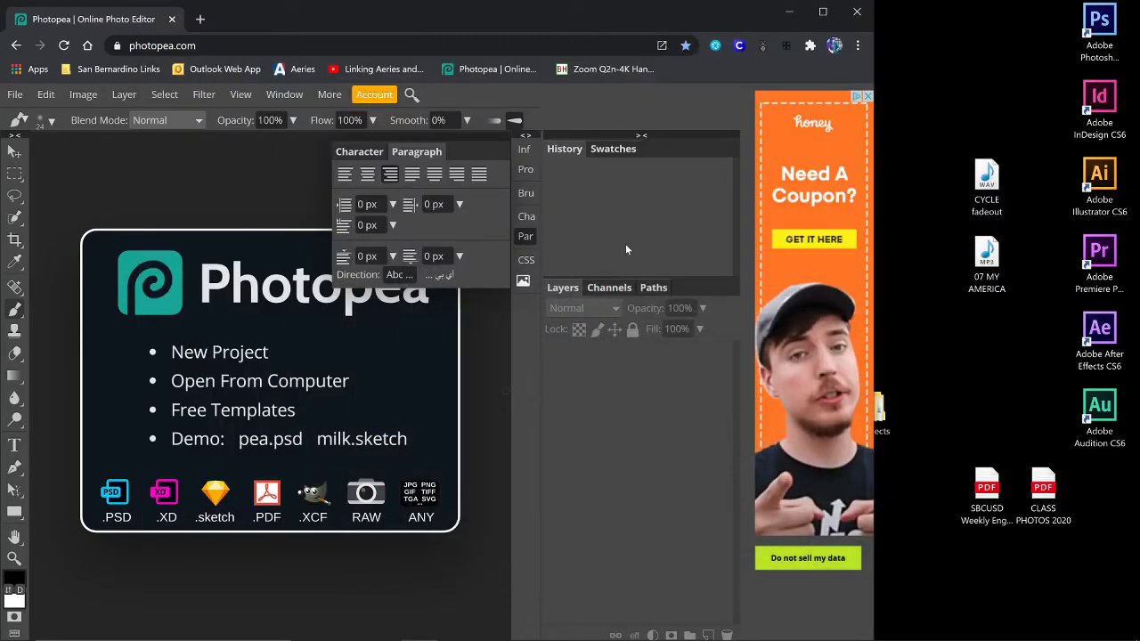
{"action": "left_click", "coordinate": [834, 9]}
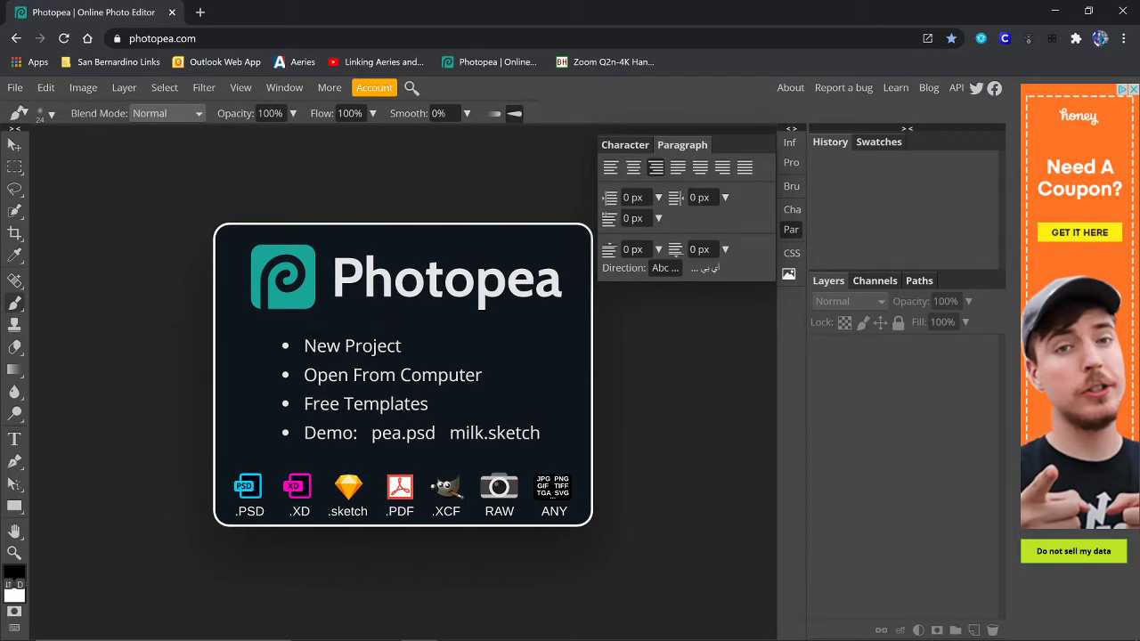
Step: Open 2009_06_Bahrain_305 from the computer, zoom in, and close the Character/Paragraph panel
{"action": "left_click", "coordinate": [358, 378]}
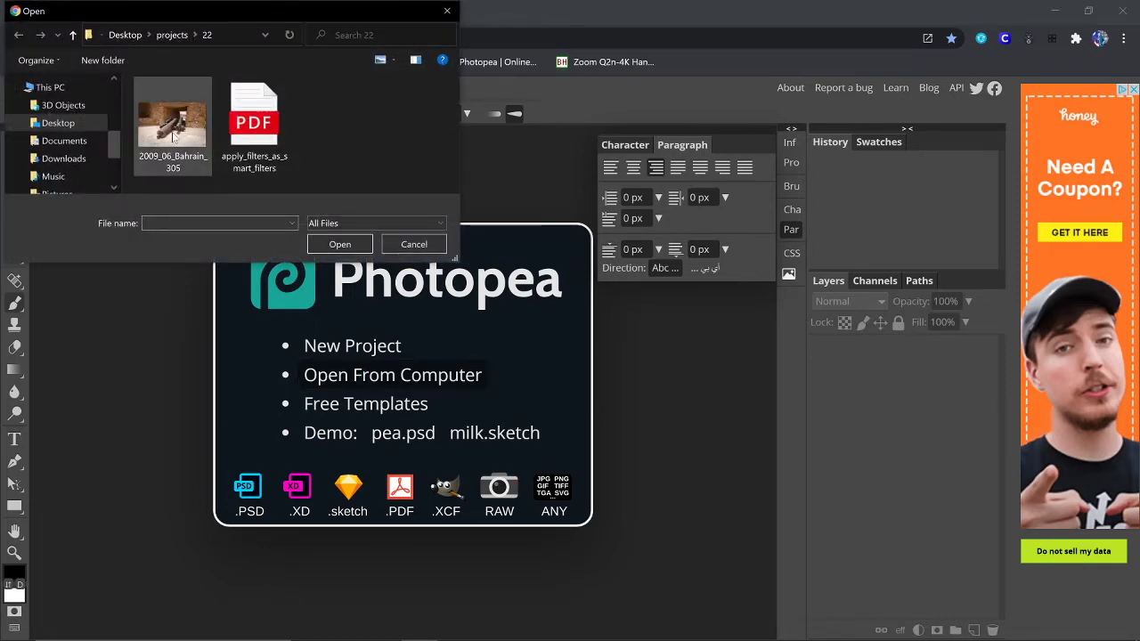
{"action": "double_click", "coordinate": [174, 138]}
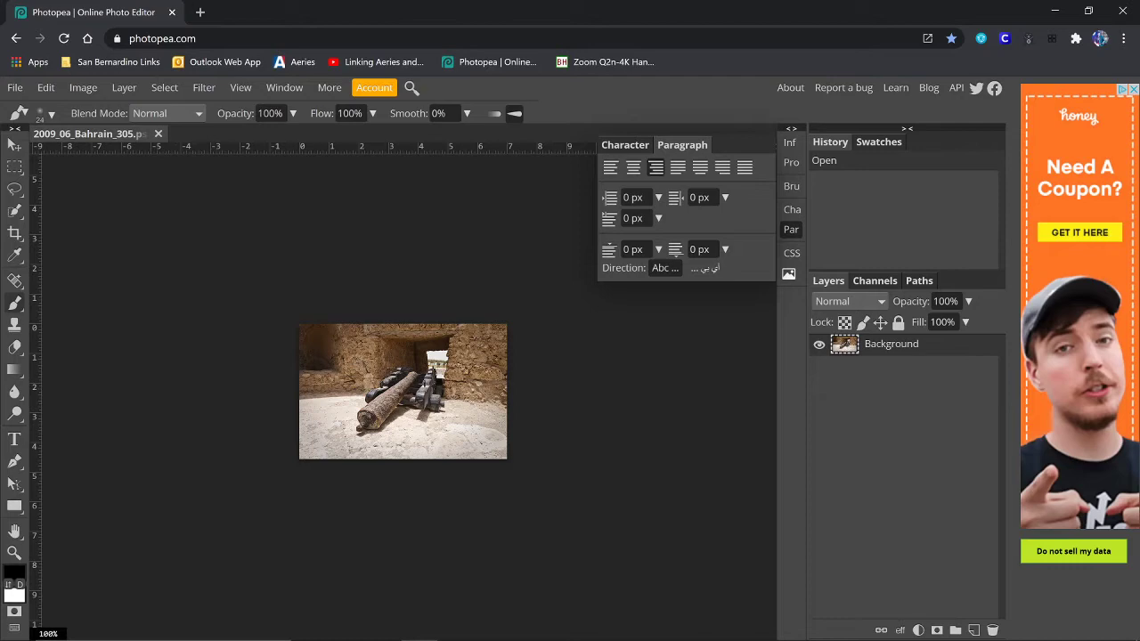
{"action": "scroll", "coordinate": [392, 310], "scroll_direction": "up", "scroll_amount": 3}
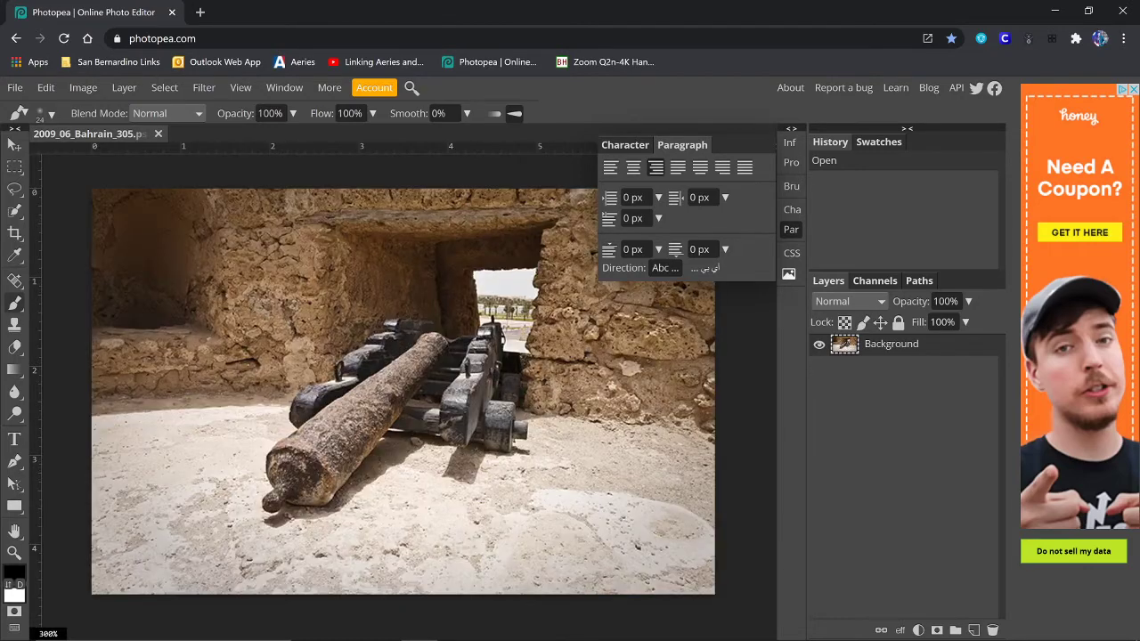
{"action": "left_click", "coordinate": [791, 230]}
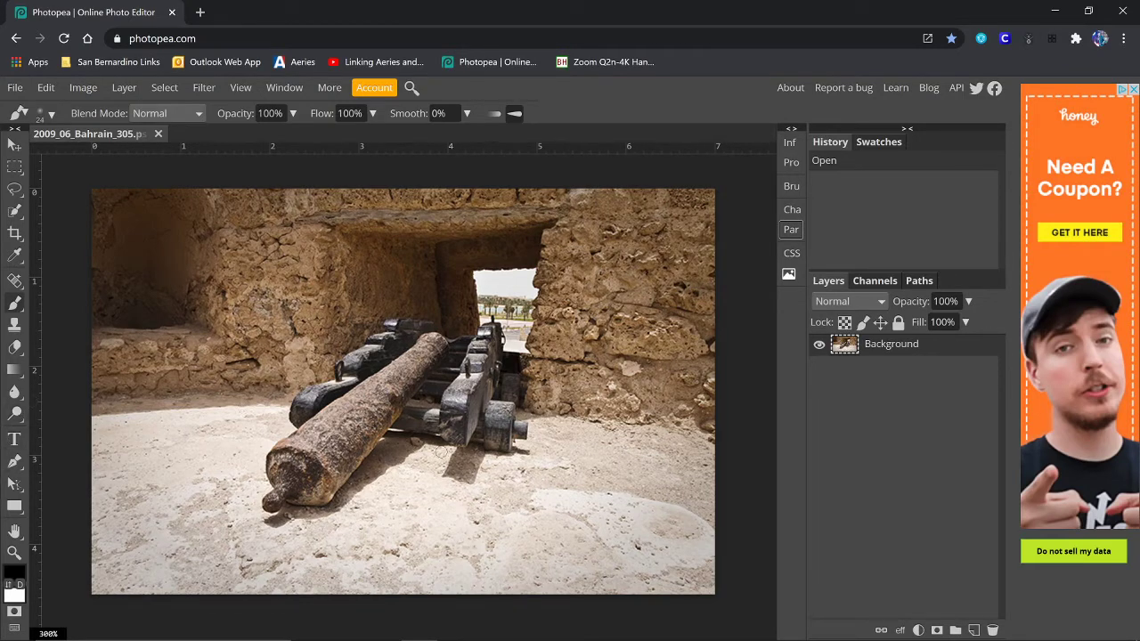
Step: Convert the Background layer to a smart object from its right-click menu
{"action": "right_click", "coordinate": [848, 349]}
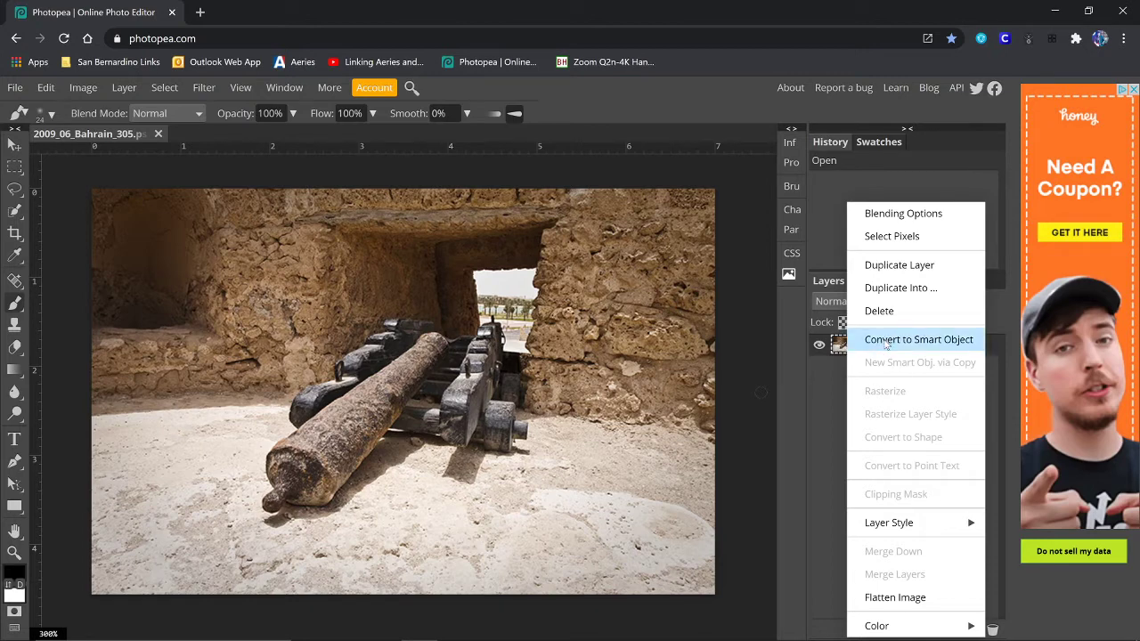
{"action": "left_click", "coordinate": [887, 343]}
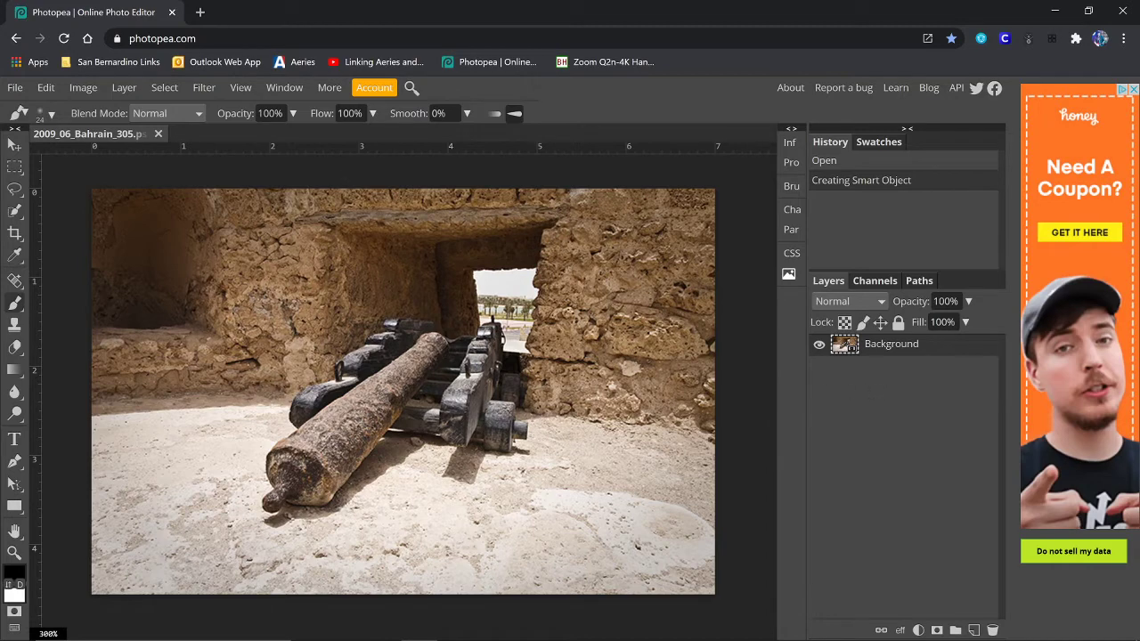
Step: Apply Filter > Blur > Radial Blur at amount 15 as a smart filter
{"action": "left_click", "coordinate": [204, 87]}
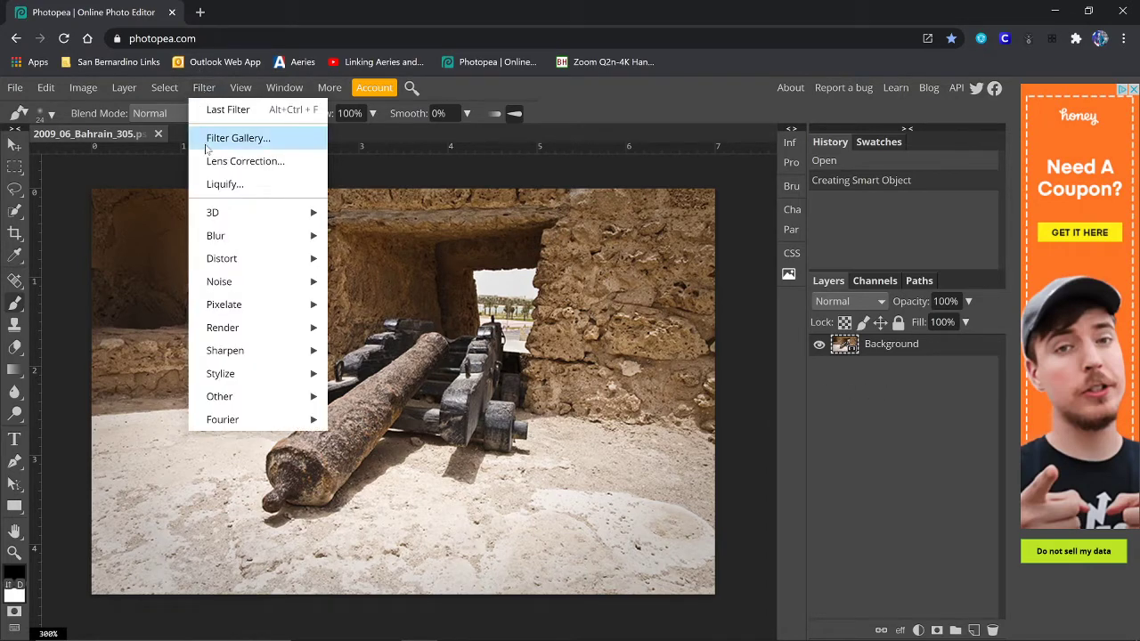
{"action": "mouse_move", "coordinate": [218, 239]}
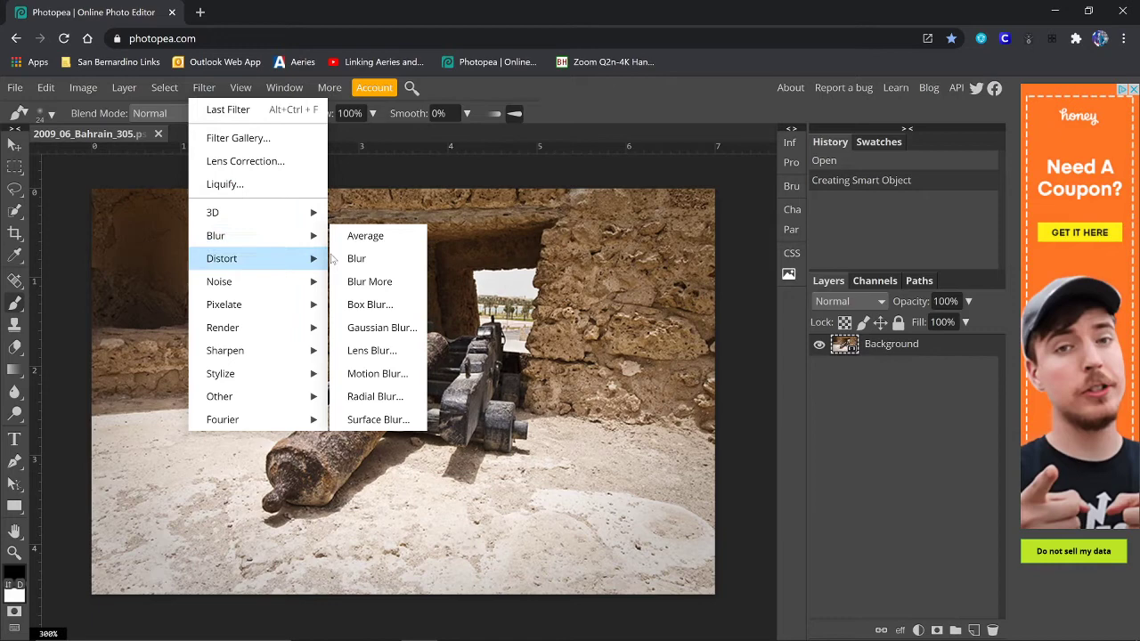
{"action": "left_click", "coordinate": [385, 399]}
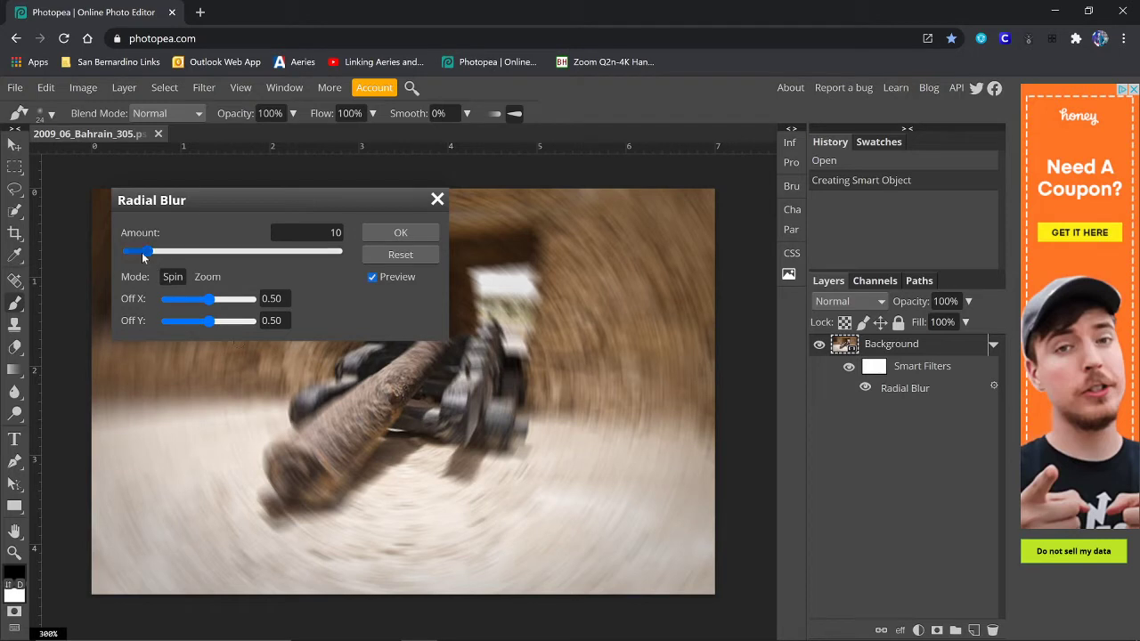
{"action": "left_click_drag", "start_coordinate": [153, 252], "coordinate": [160, 252]}
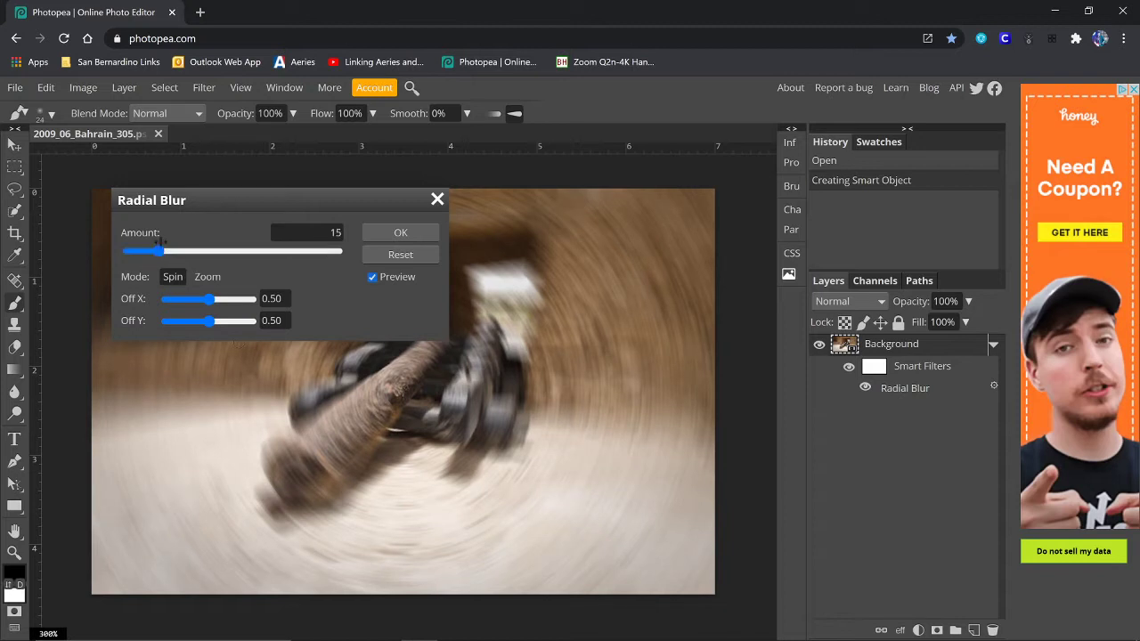
{"action": "left_click", "coordinate": [398, 232]}
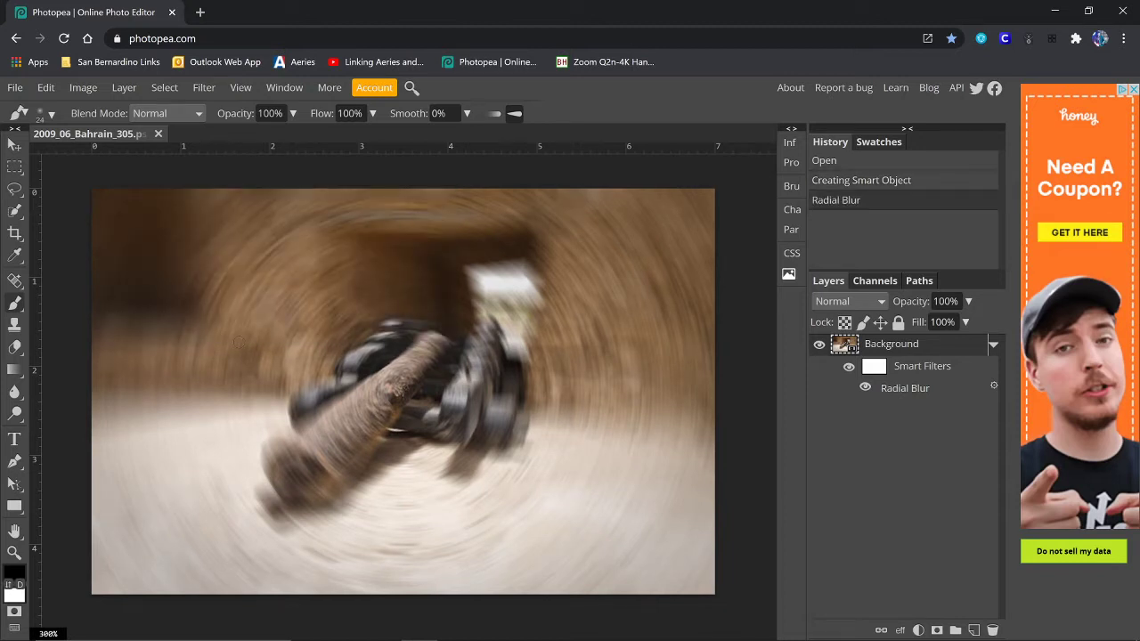
Step: Reopen the Radial Blur smart filter and lower its amount to 7
{"action": "double_click", "coordinate": [904, 390]}
{"action": "mouse_move", "coordinate": [138, 252]}
{"action": "left_mouse_down"}
{"action": "mouse_move", "coordinate": [158, 252]}
{"action": "mouse_move", "coordinate": [143, 256]}
{"action": "left_mouse_up"}
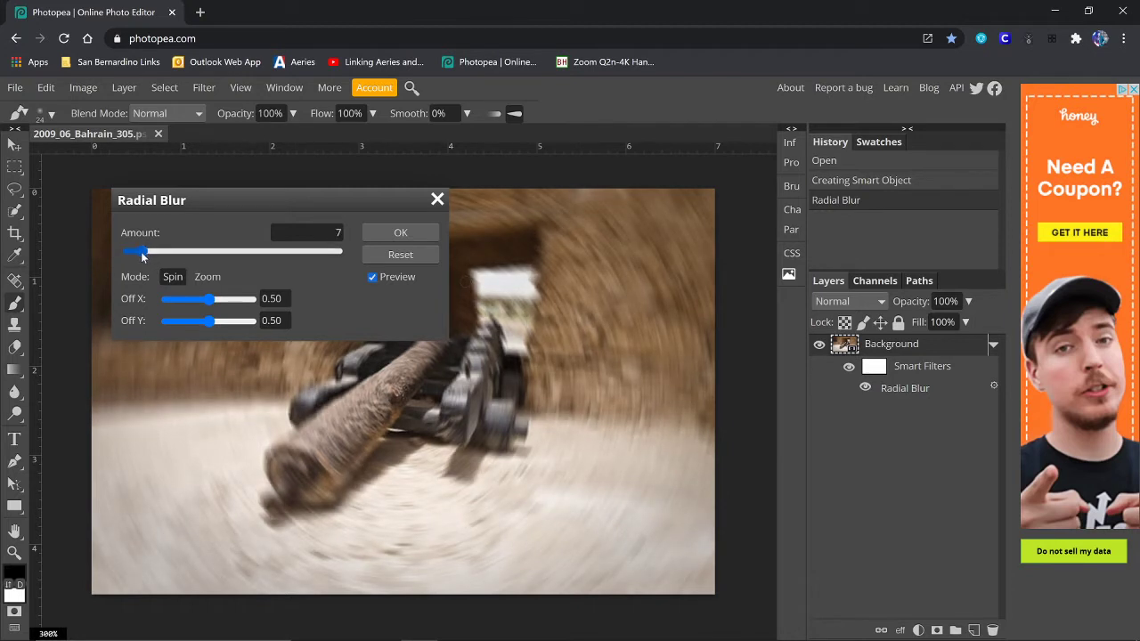
{"action": "left_click", "coordinate": [401, 233]}
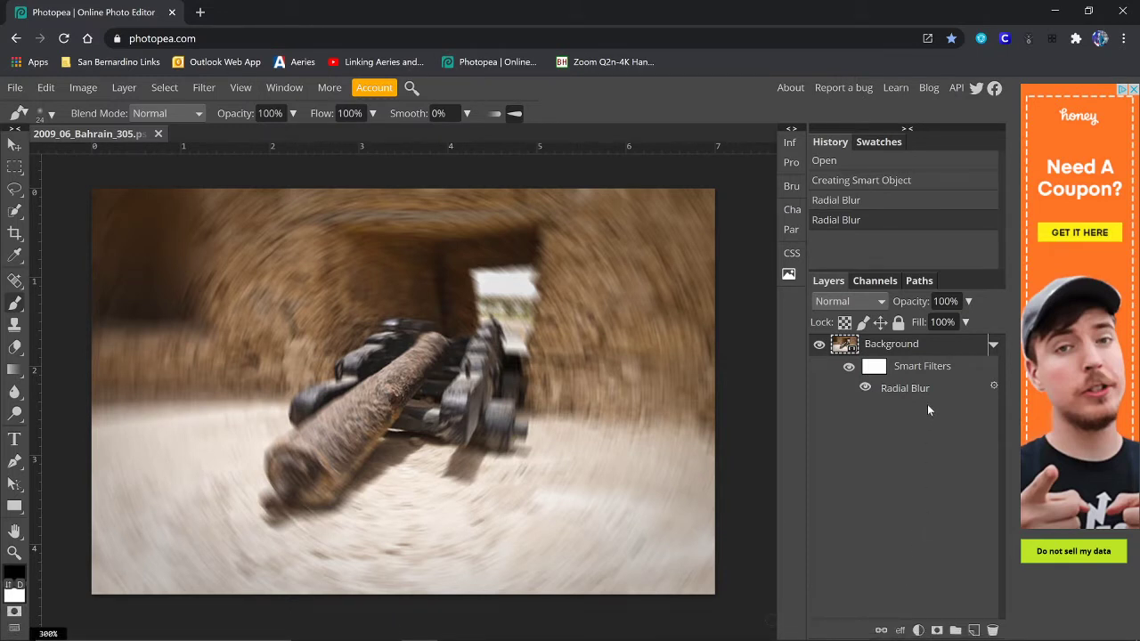
Step: Target the Smart Filters mask and set the brush to 35 px at 0% hardness
{"action": "left_click", "coordinate": [878, 371]}
{"action": "left_click", "coordinate": [40, 113]}
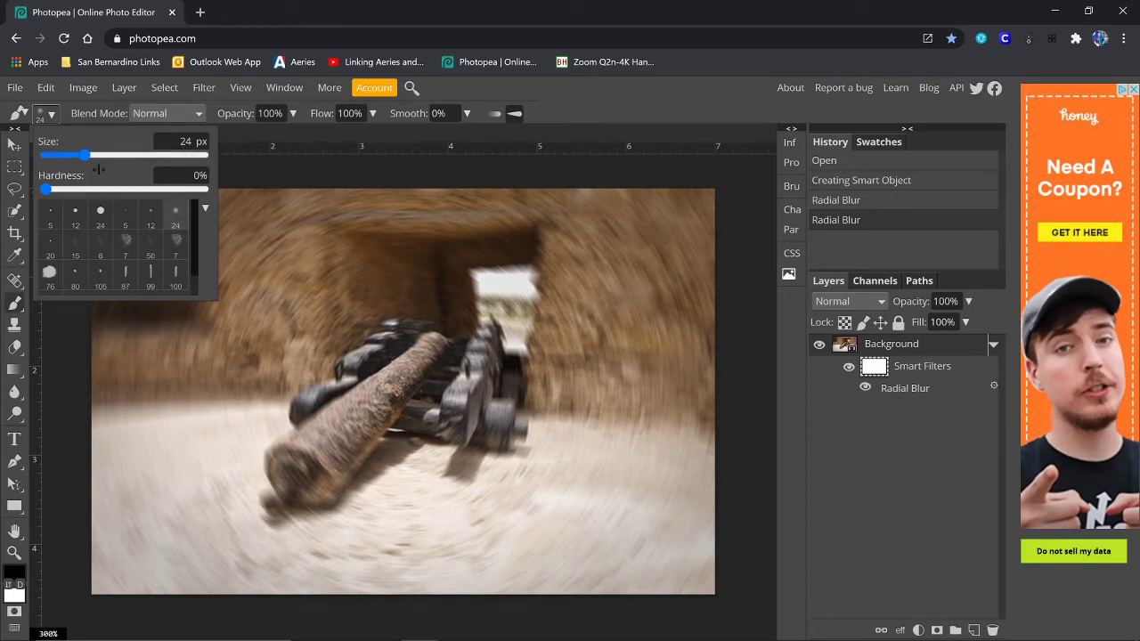
{"action": "left_click_drag", "start_coordinate": [85, 155], "coordinate": [92, 155]}
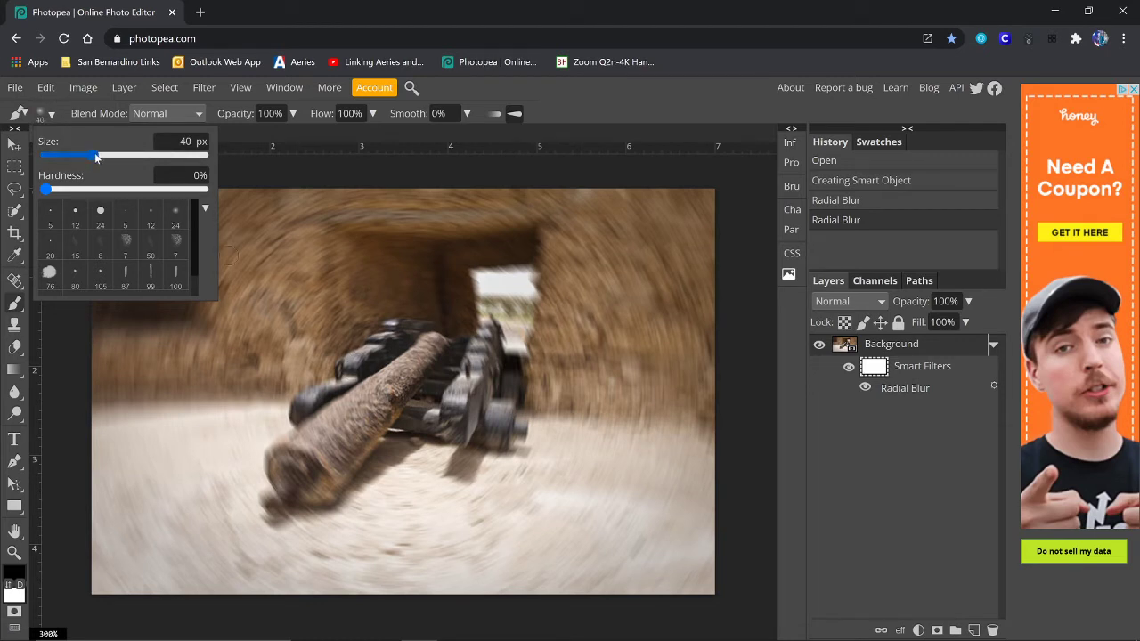
{"action": "left_click_drag", "start_coordinate": [94, 155], "coordinate": [92, 157]}
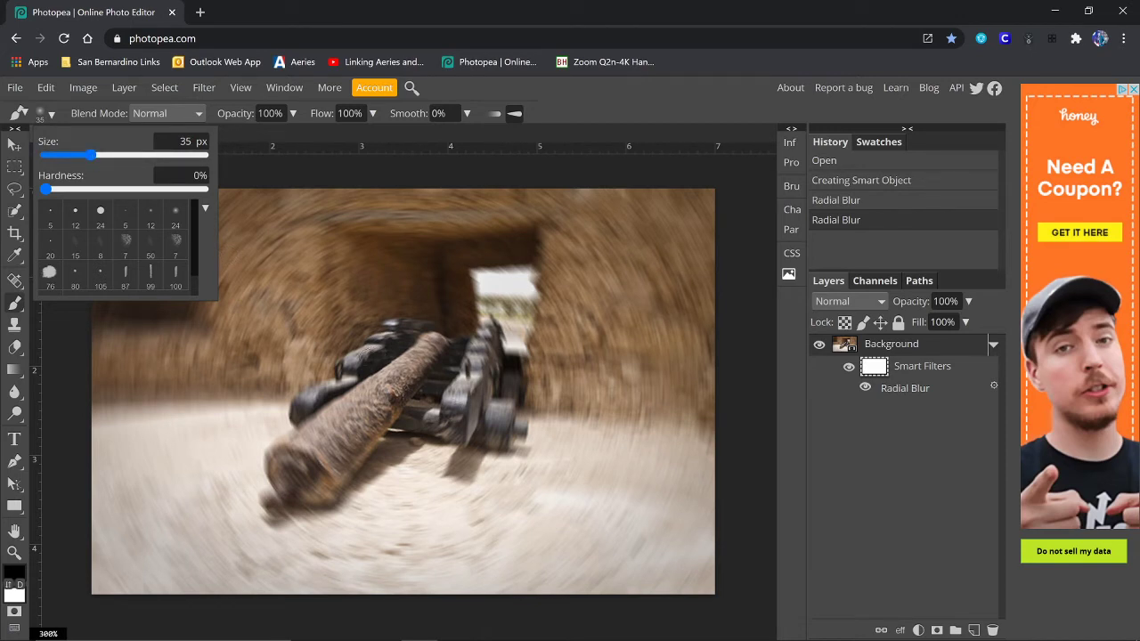
{"action": "left_click", "coordinate": [582, 109]}
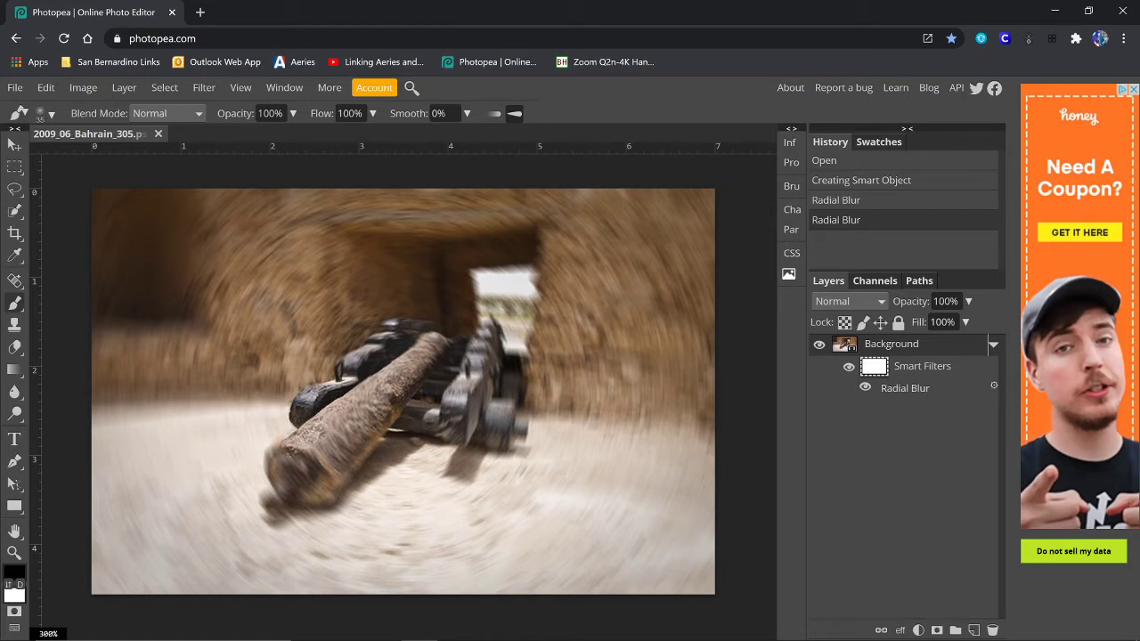
Step: Paint black on the filter mask over the cannon barrel and carriage to remove the blur
{"action": "mouse_move", "coordinate": [276, 450]}
{"action": "left_mouse_down"}
{"action": "mouse_move", "coordinate": [302, 438]}
{"action": "mouse_move", "coordinate": [271, 461]}
{"action": "mouse_move", "coordinate": [270, 509]}
{"action": "left_mouse_up"}
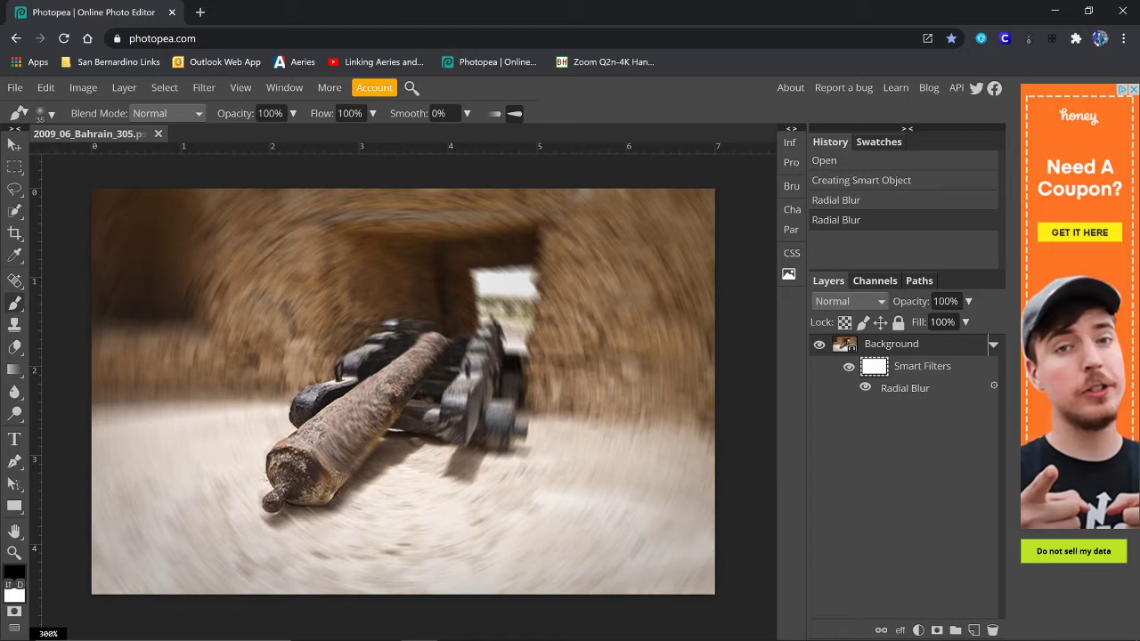
{"action": "mouse_move", "coordinate": [324, 444]}
{"action": "left_mouse_down"}
{"action": "mouse_move", "coordinate": [327, 430]}
{"action": "mouse_move", "coordinate": [323, 453]}
{"action": "left_mouse_up"}
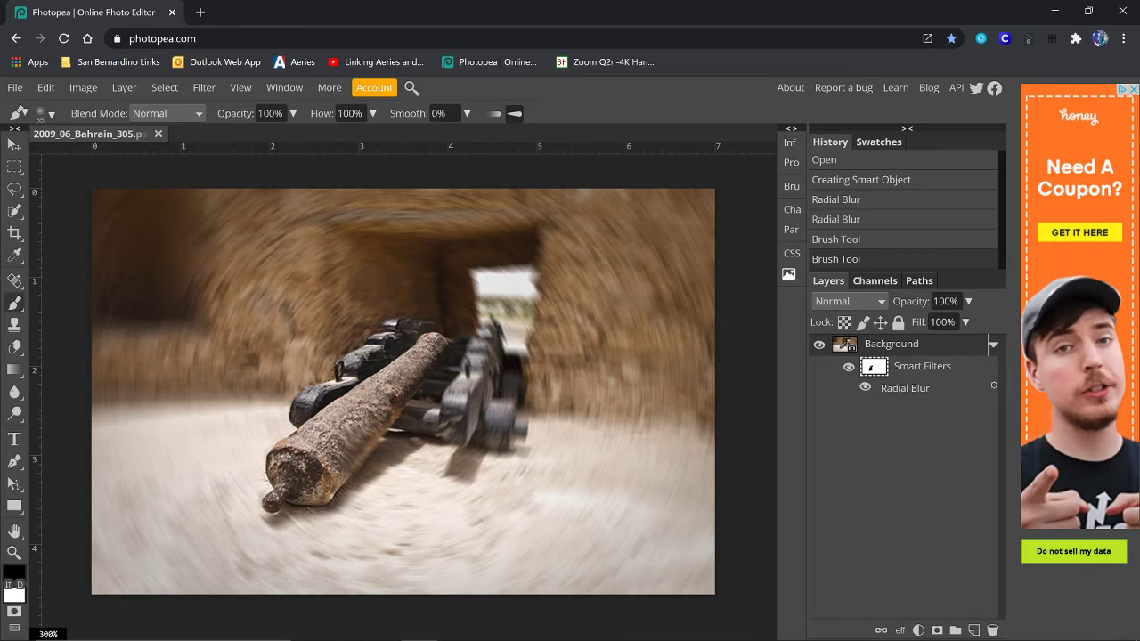
{"action": "left_click", "coordinate": [407, 363]}
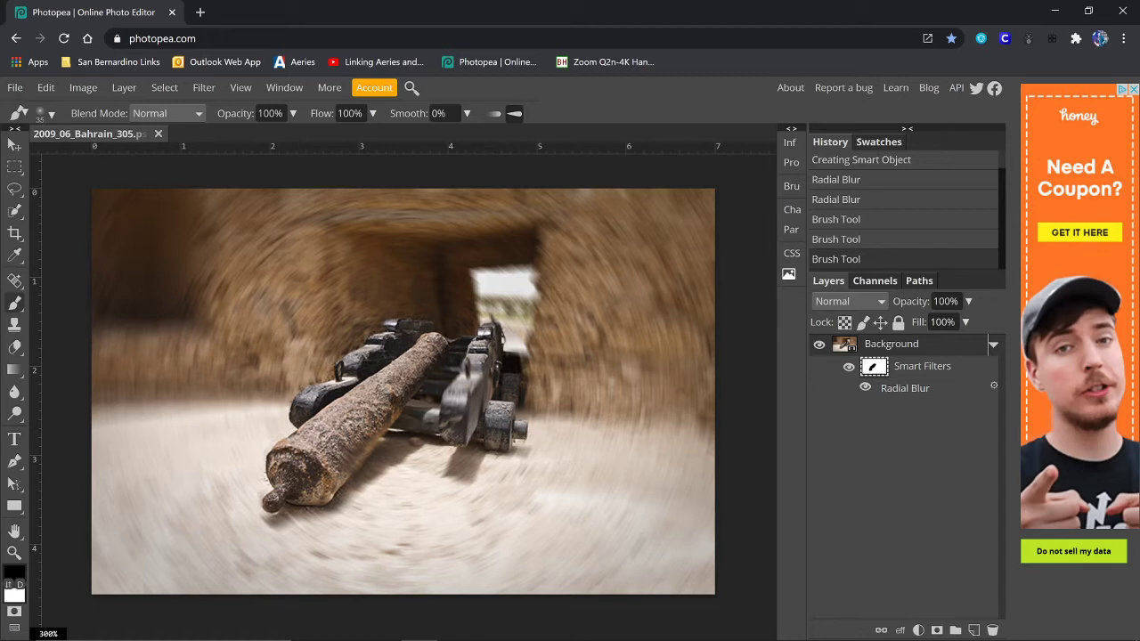
{"action": "left_click_drag", "start_coordinate": [431, 416], "coordinate": [459, 385]}
{"action": "left_click_drag", "start_coordinate": [461, 392], "coordinate": [462, 393]}
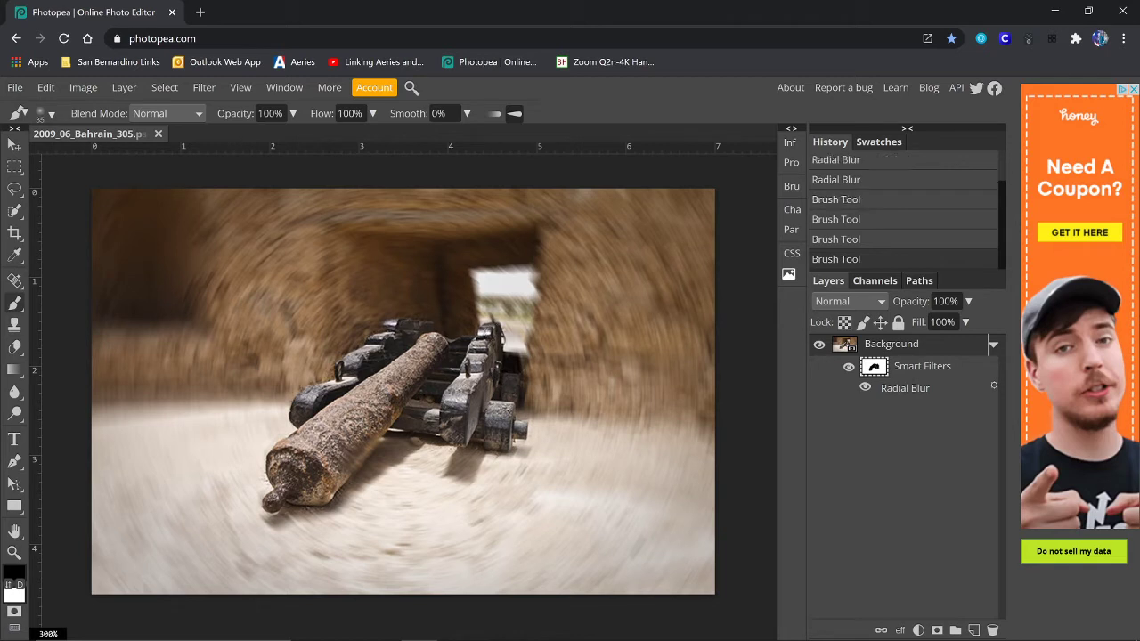
{"action": "left_click", "coordinate": [461, 393]}
{"action": "left_click", "coordinate": [276, 490]}
{"action": "left_click", "coordinate": [361, 463]}
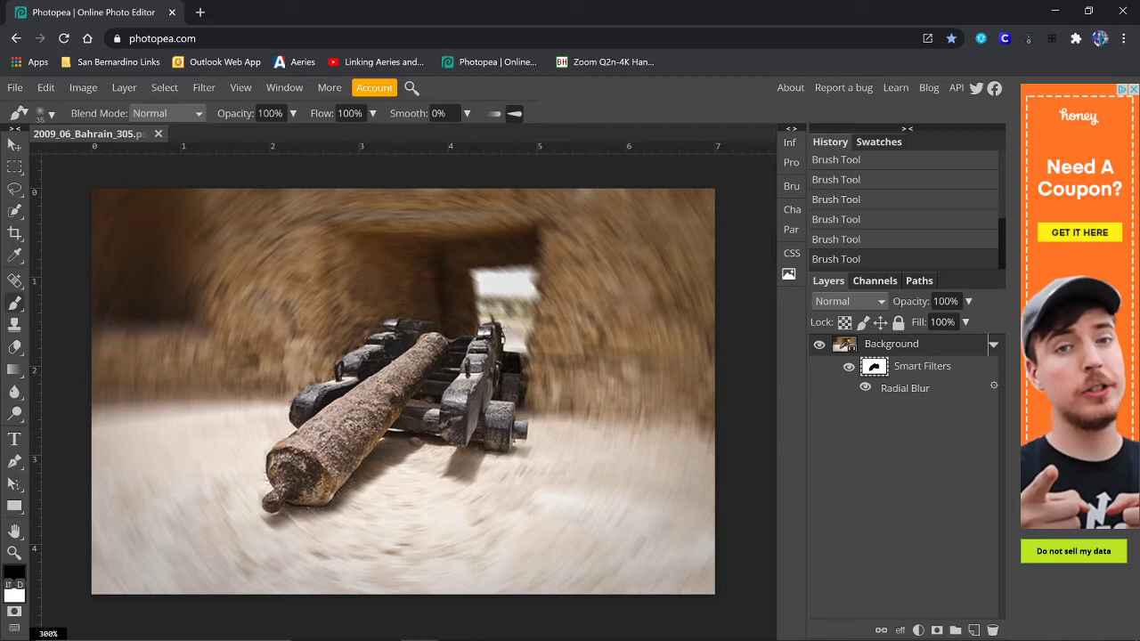
Step: Swap to white, repaint blur onto the ground by the muzzle, then swap back to black
{"action": "left_click", "coordinate": [9, 585]}
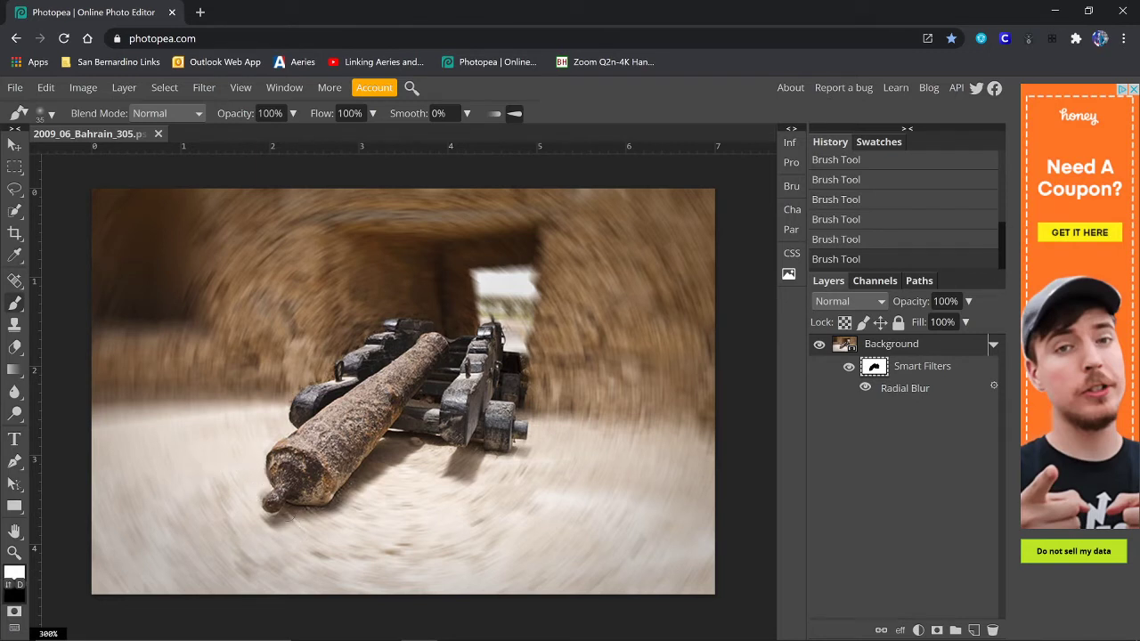
{"action": "left_click_drag", "start_coordinate": [287, 524], "coordinate": [290, 522]}
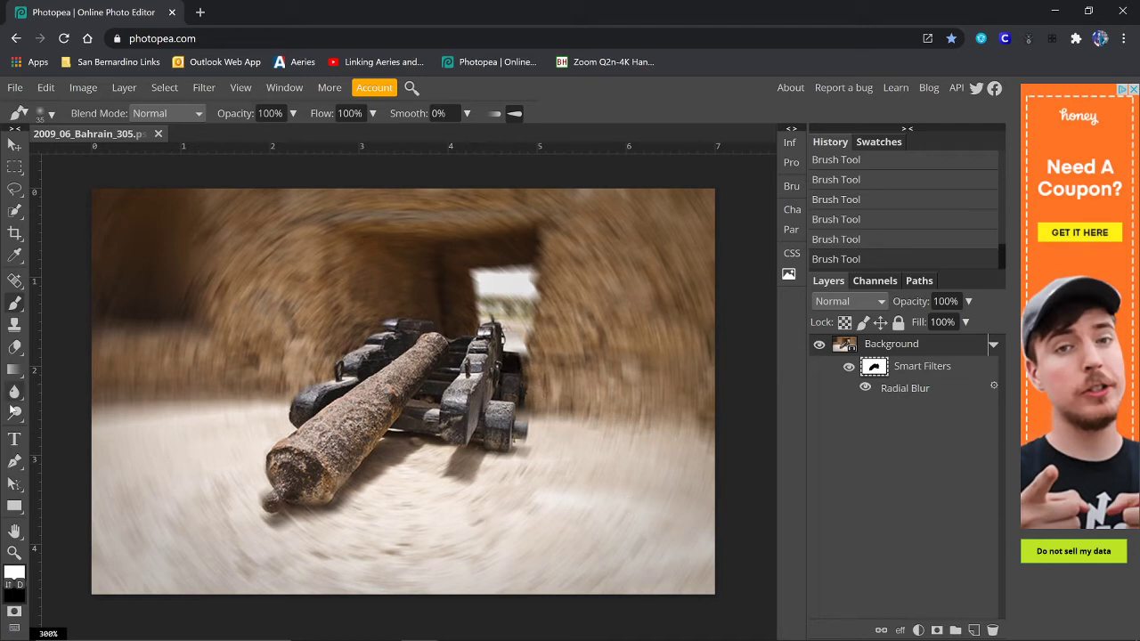
{"action": "left_click", "coordinate": [8, 585]}
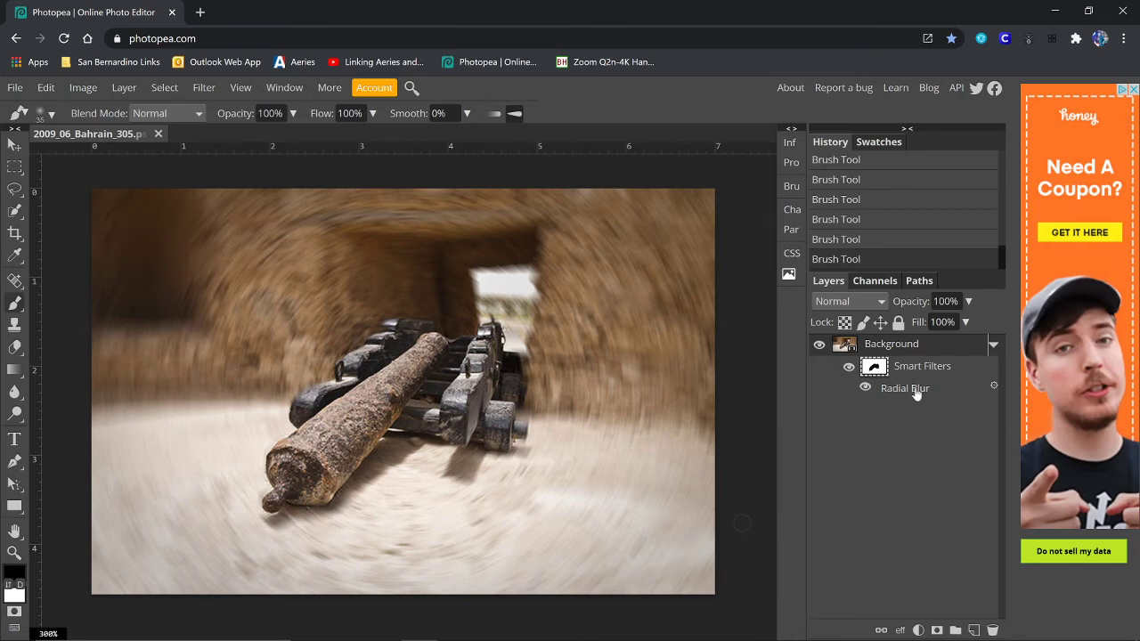
Step: Reduce the Radial Blur smart filter amount to 9, then recheck the dialog without changes
{"action": "double_click", "coordinate": [916, 392]}
{"action": "left_click_drag", "start_coordinate": [353, 252], "coordinate": [151, 252]}
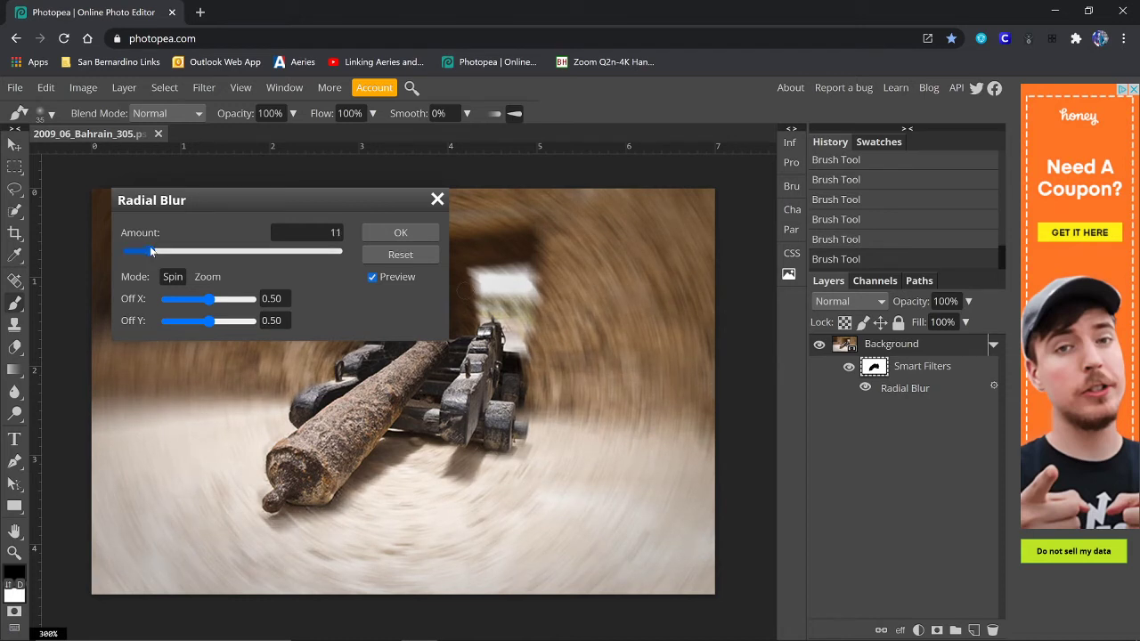
{"action": "mouse_move", "coordinate": [151, 252]}
{"action": "left_mouse_down"}
{"action": "mouse_move", "coordinate": [134, 255]}
{"action": "mouse_move", "coordinate": [146, 253]}
{"action": "left_mouse_up"}
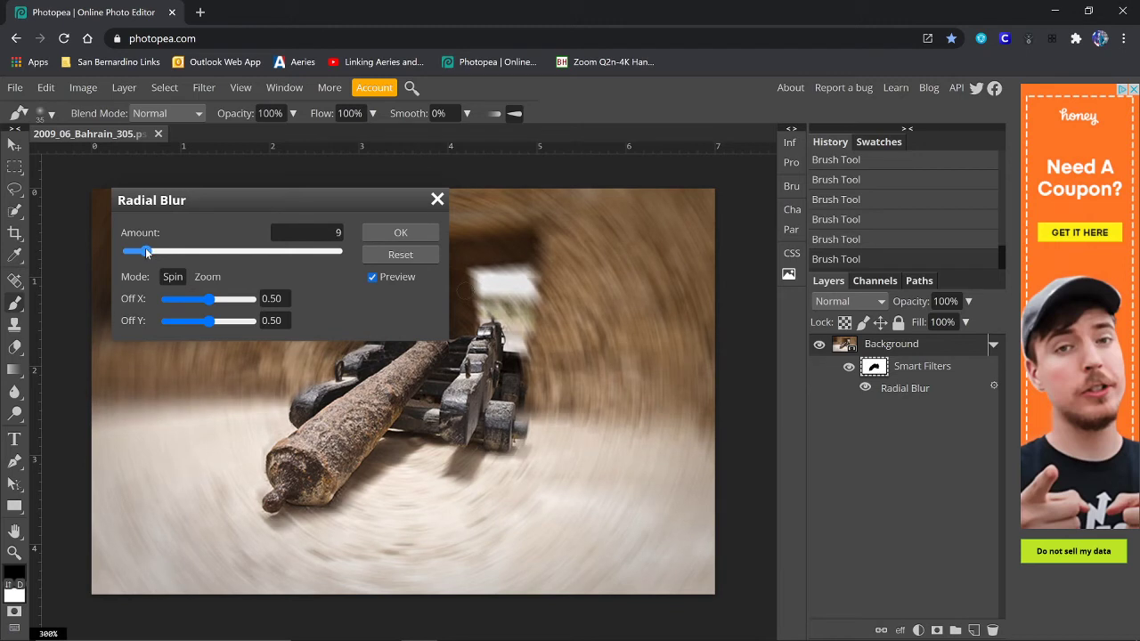
{"action": "left_click", "coordinate": [401, 233]}
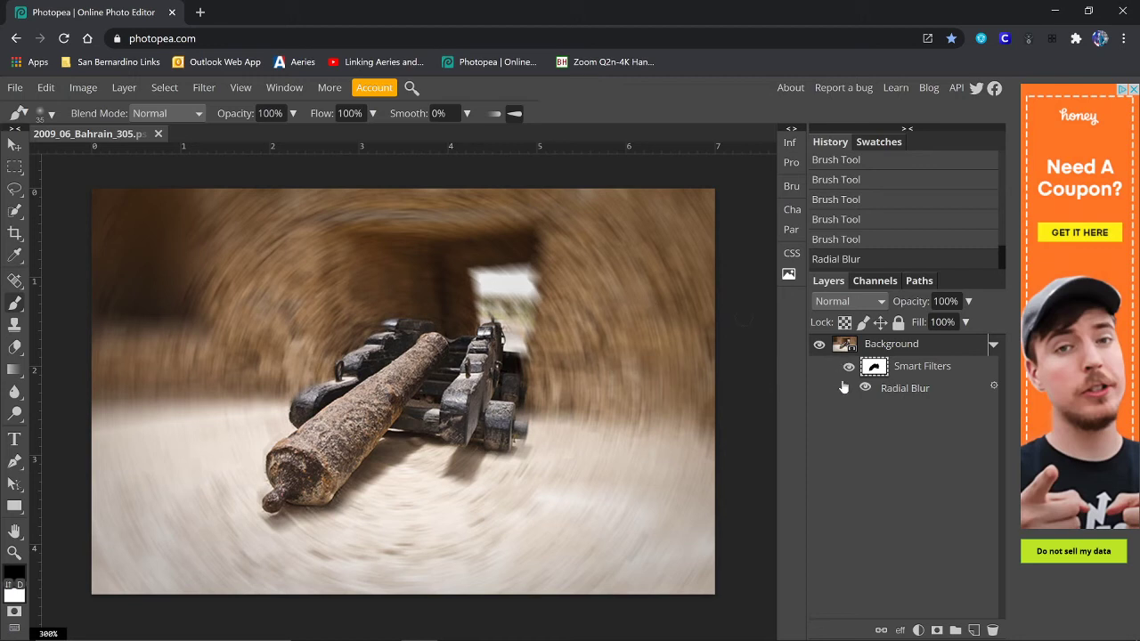
{"action": "double_click", "coordinate": [895, 390]}
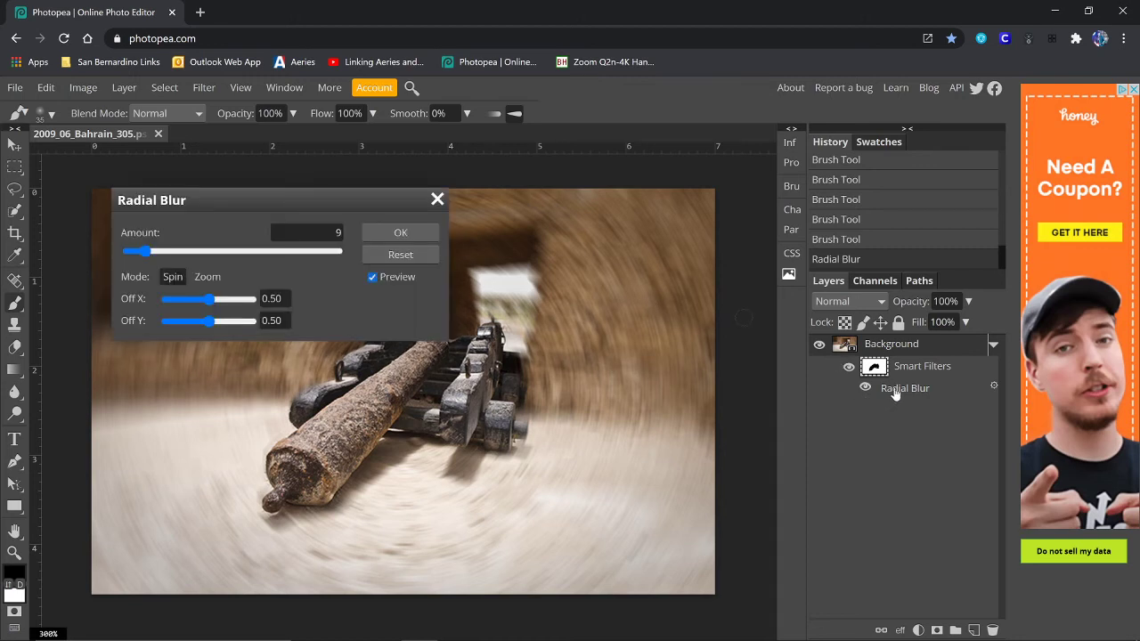
{"action": "left_click", "coordinate": [437, 200]}
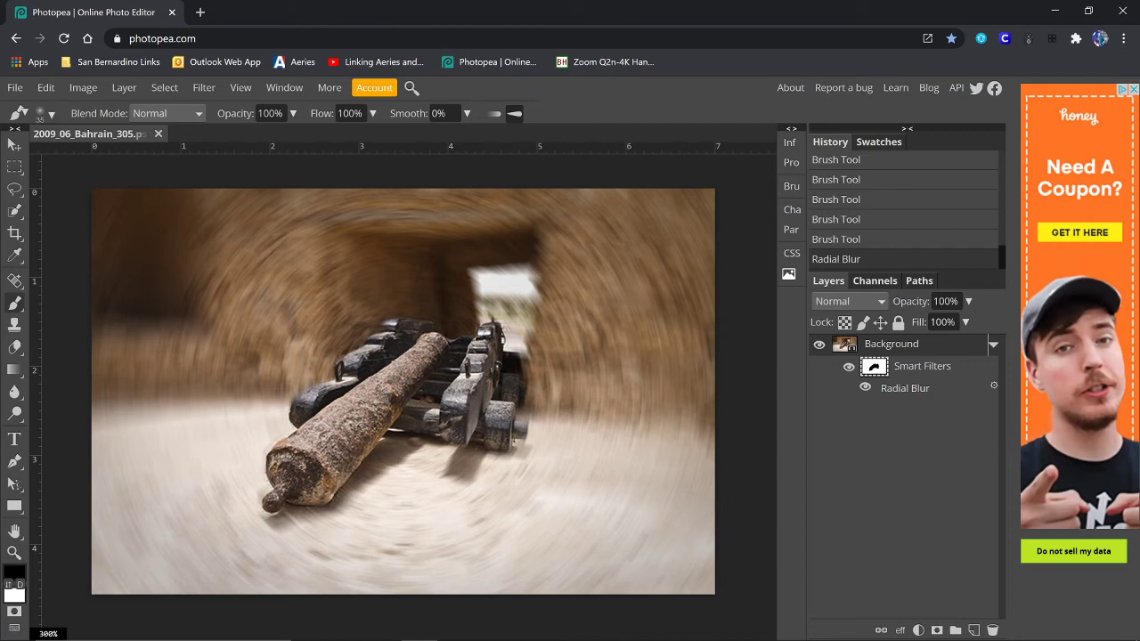
Step: Change the Radial Blur mode from Spin to Zoom and apply it
{"action": "double_click", "coordinate": [905, 388]}
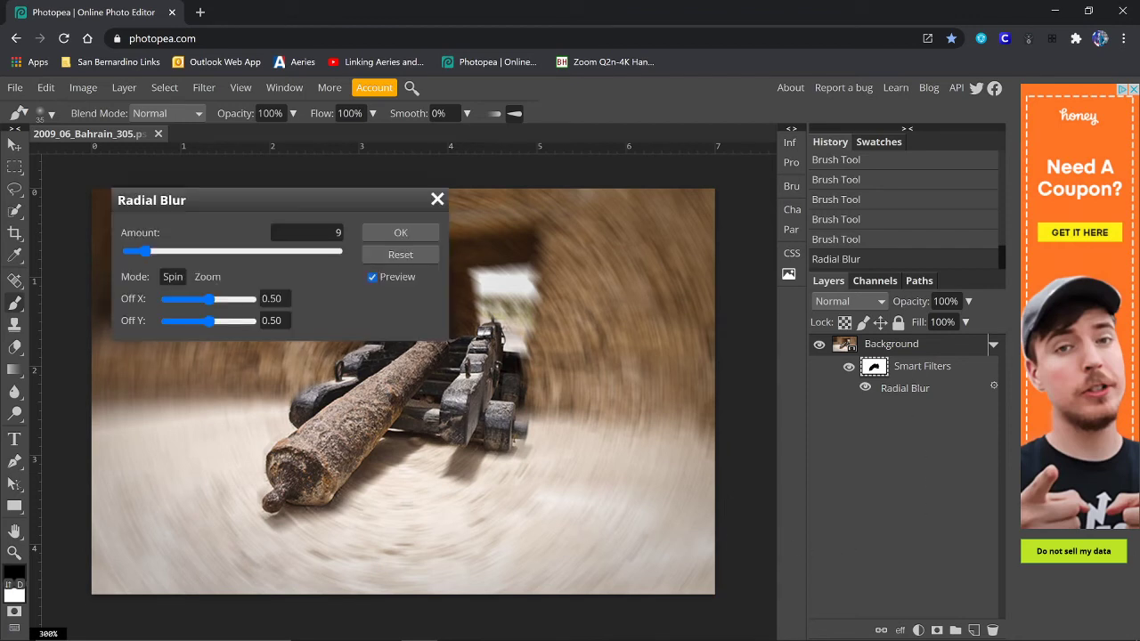
{"action": "left_click", "coordinate": [205, 277]}
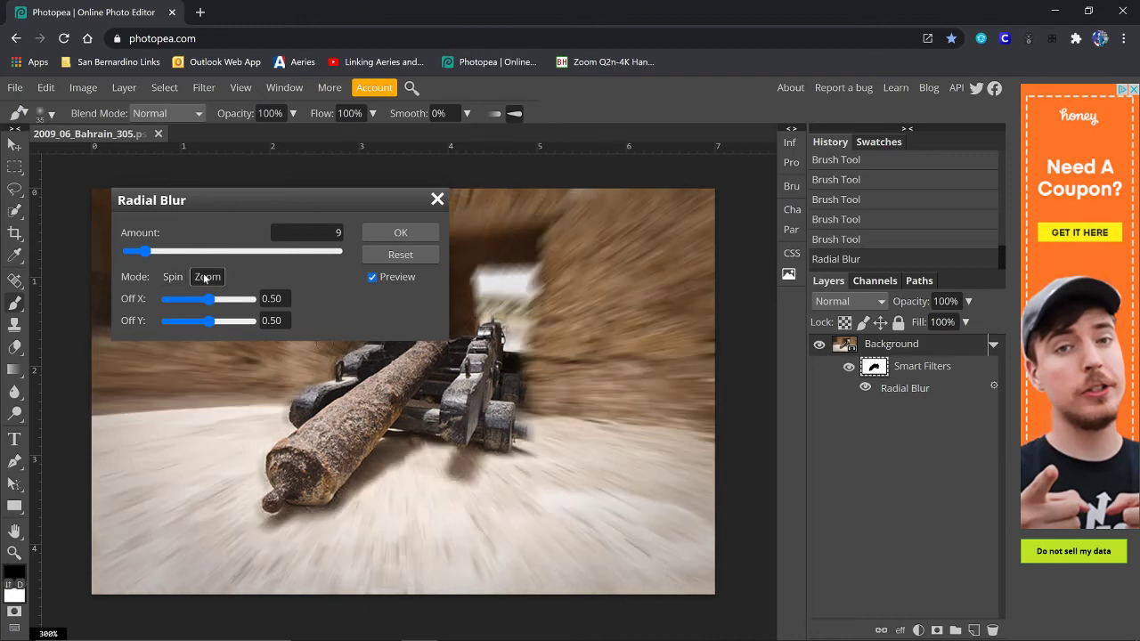
{"action": "left_click", "coordinate": [173, 277]}
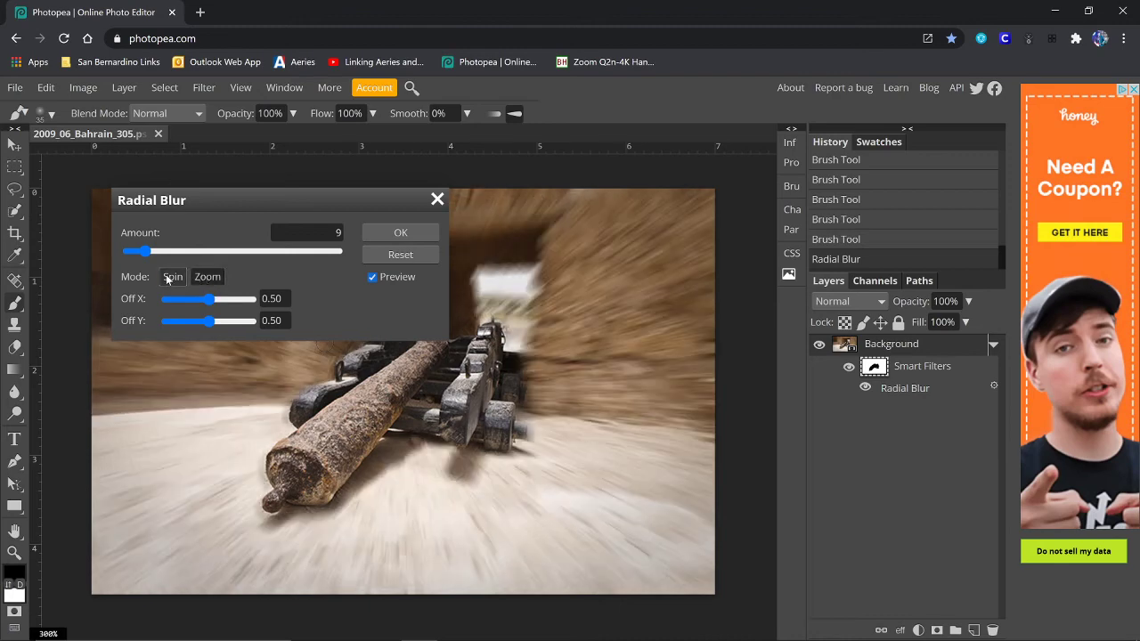
{"action": "left_click", "coordinate": [220, 278]}
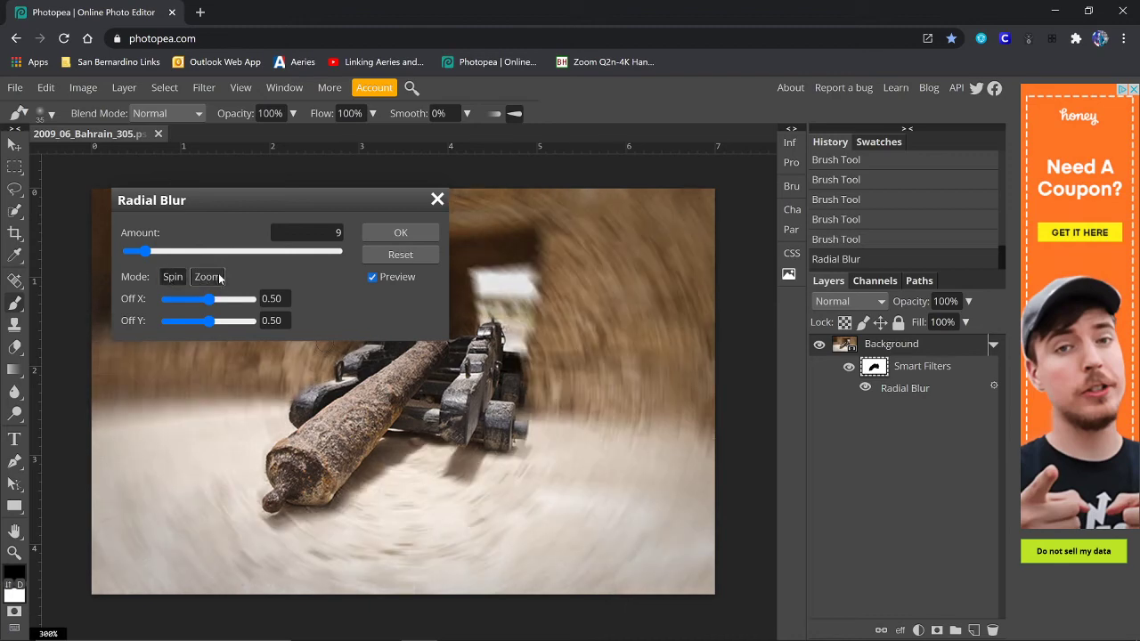
{"action": "left_click", "coordinate": [401, 233]}
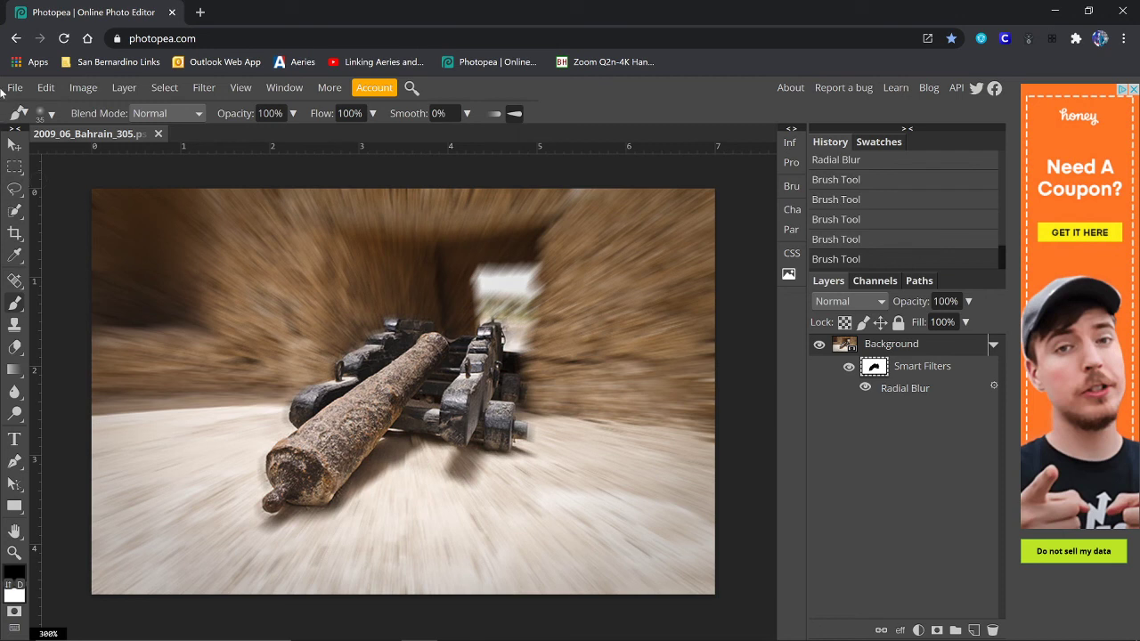
{"action": "double_click", "coordinate": [79, 136]}
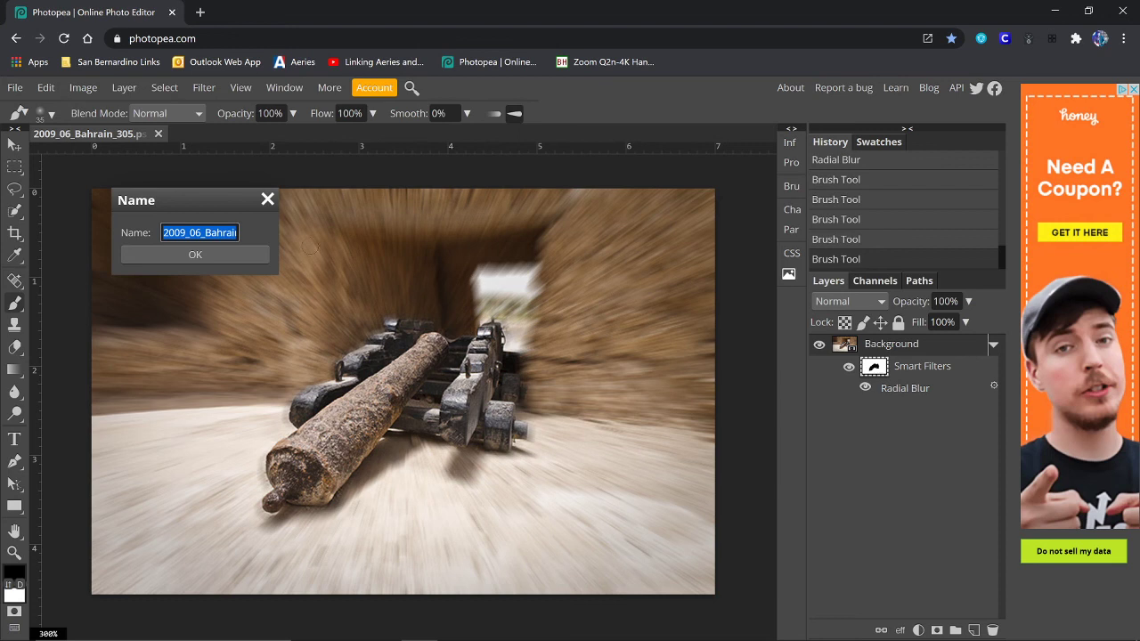
{"action": "type", "text": "the"}
{"action": "key", "text": "BackSpace"}
{"action": "key", "text": "BackSpace"}
{"action": "key", "text": "BackSpace"}
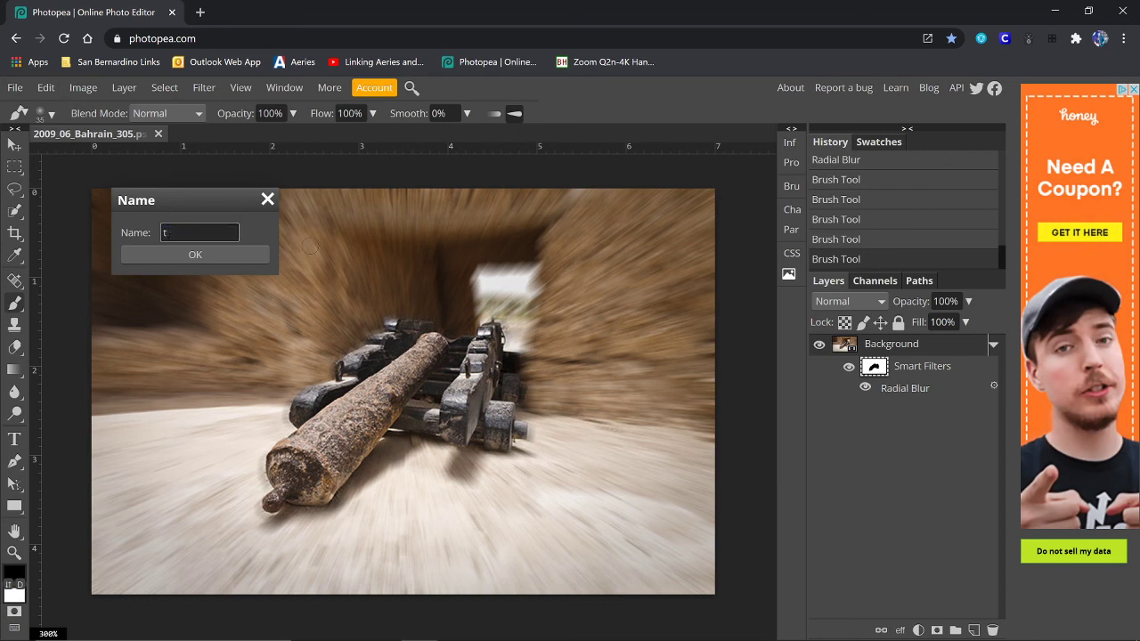
{"action": "type", "text": "ThayerC 09a"}
{"action": "left_click", "coordinate": [160, 255]}
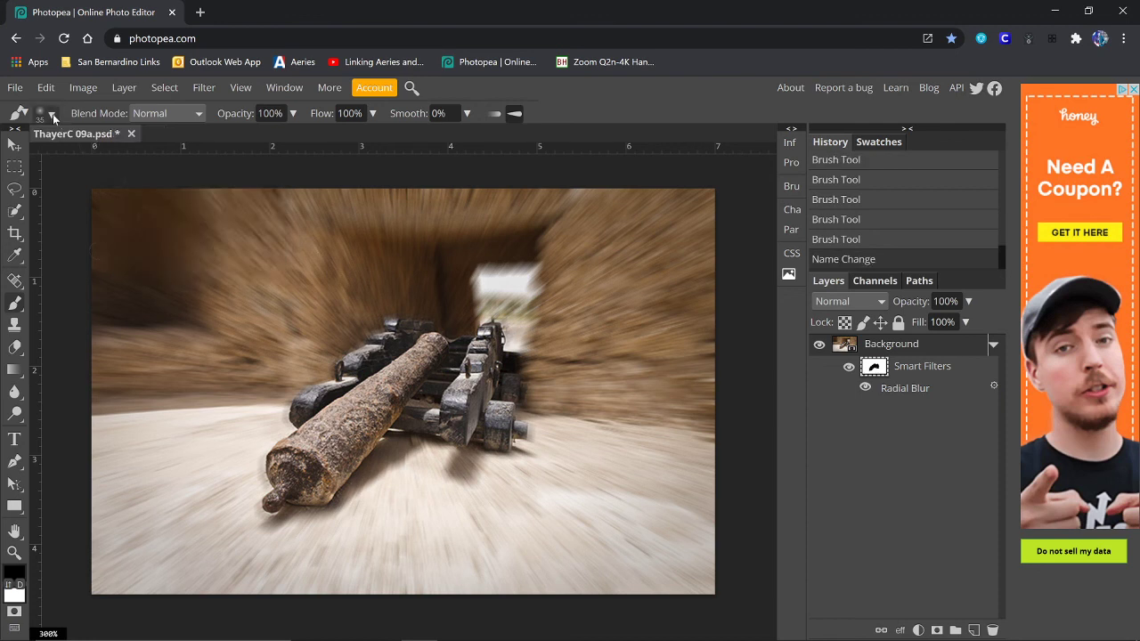
{"action": "left_click", "coordinate": [16, 87]}
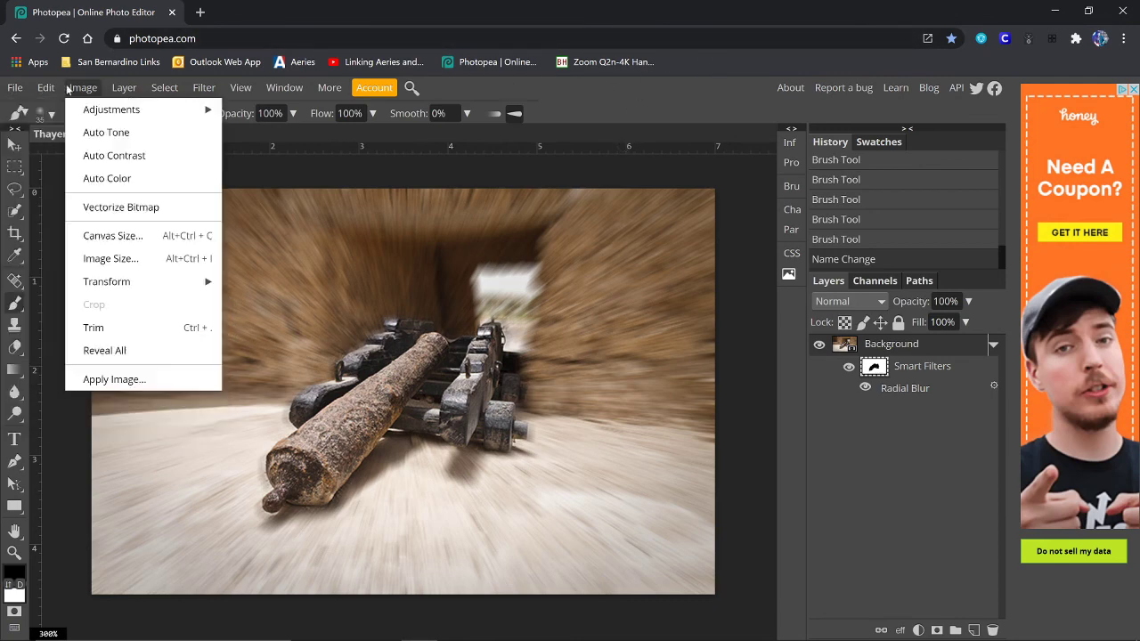
{"action": "left_click", "coordinate": [15, 88]}
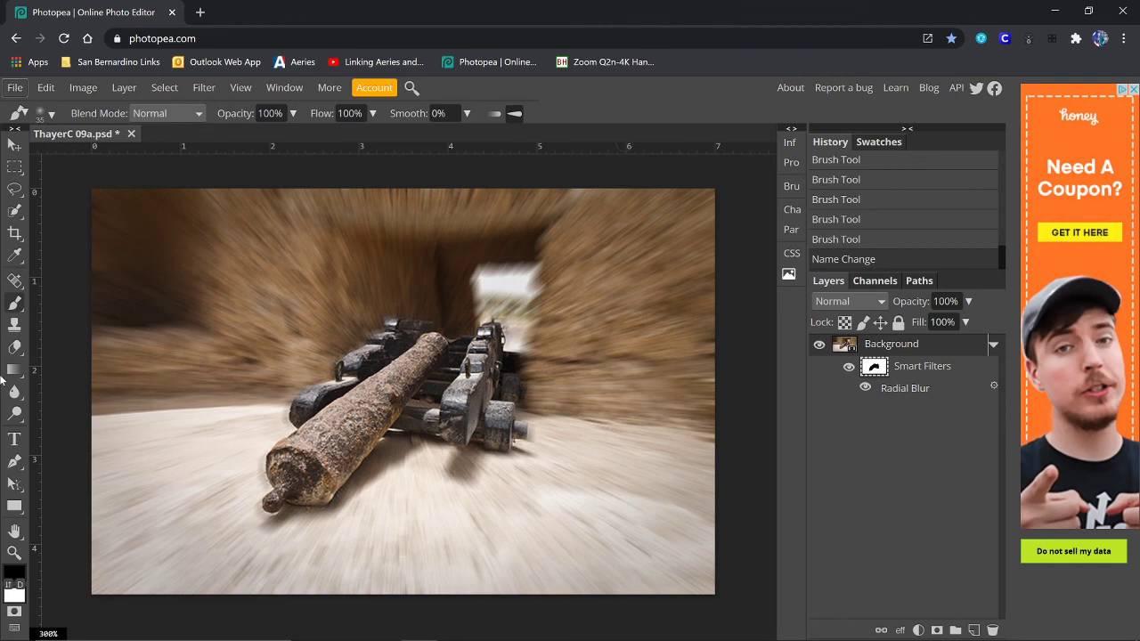